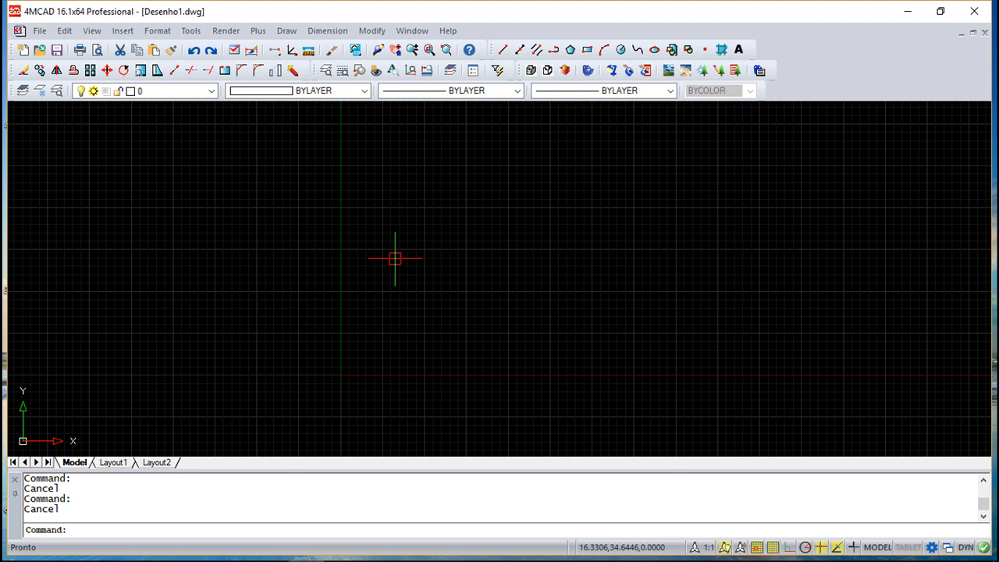
Step: Draw a circle freehand in the empty model space, just above the X axis and touching the Y axis
click(621, 50)
click(419, 272)
click(470, 334)
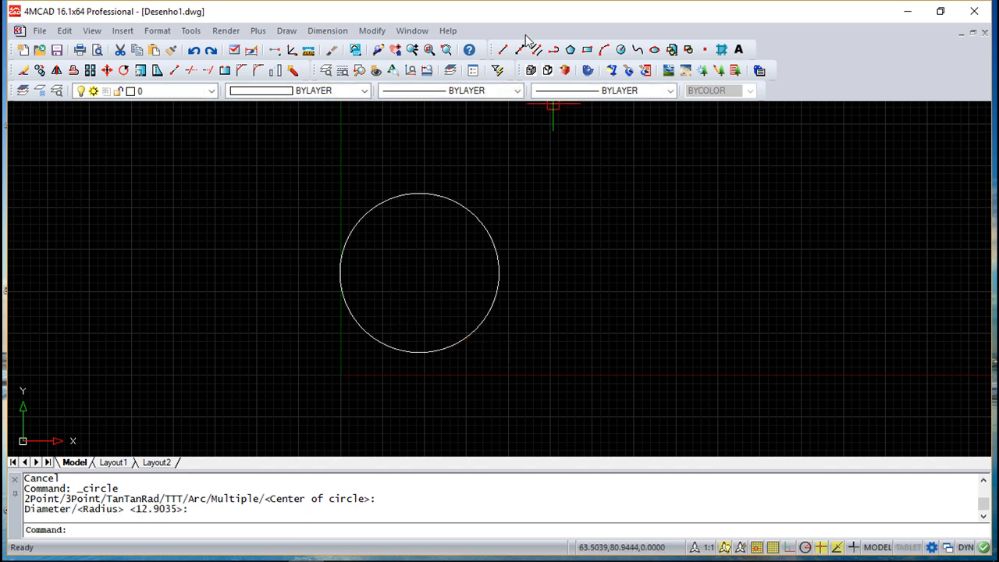
Step: Draw two separate diagonal lines that cross at the circle's centre and extend past its outline at both ends
click(502, 49)
click(334, 353)
click(512, 187)
key(Return)
key(Return)
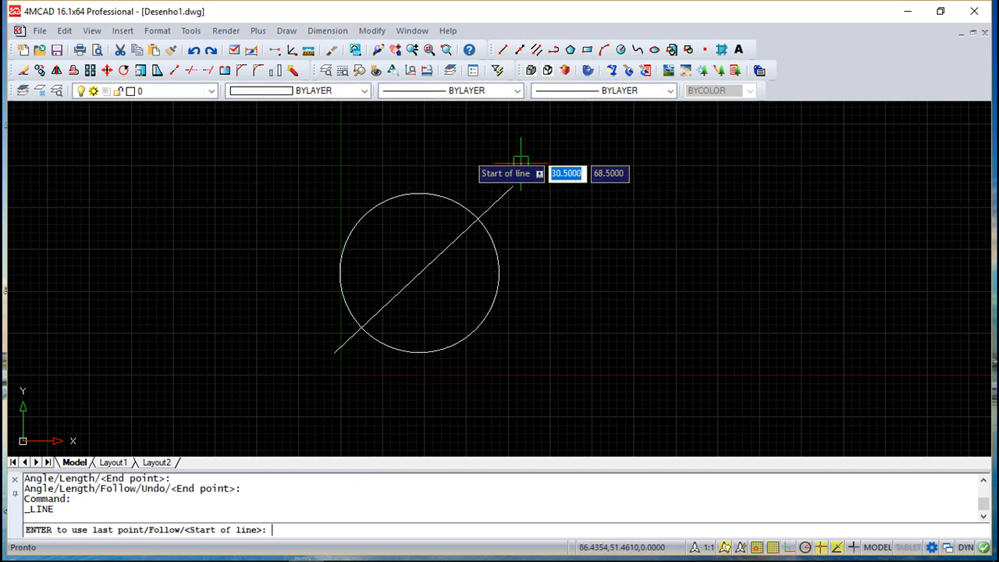
click(322, 168)
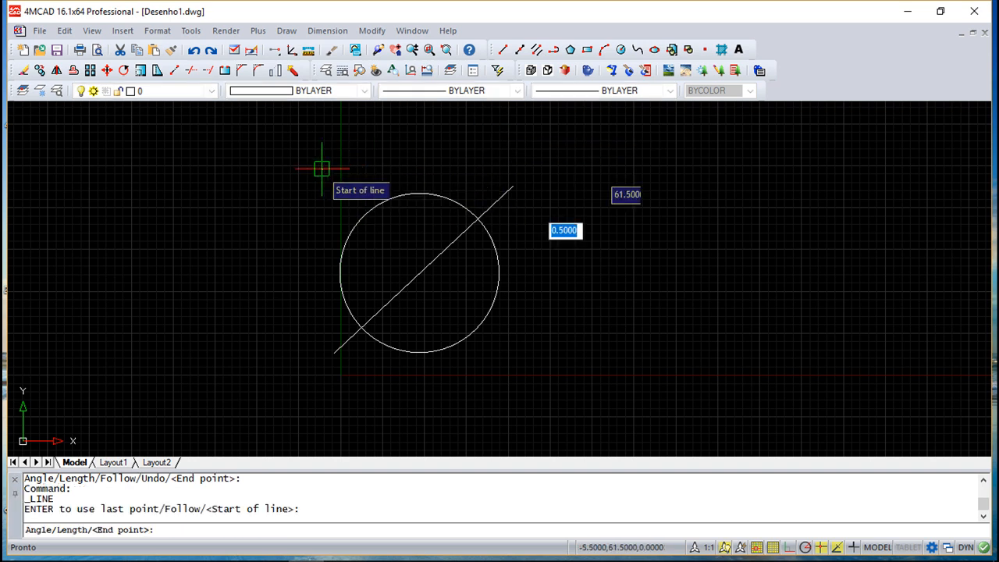
click(508, 355)
key(Return)
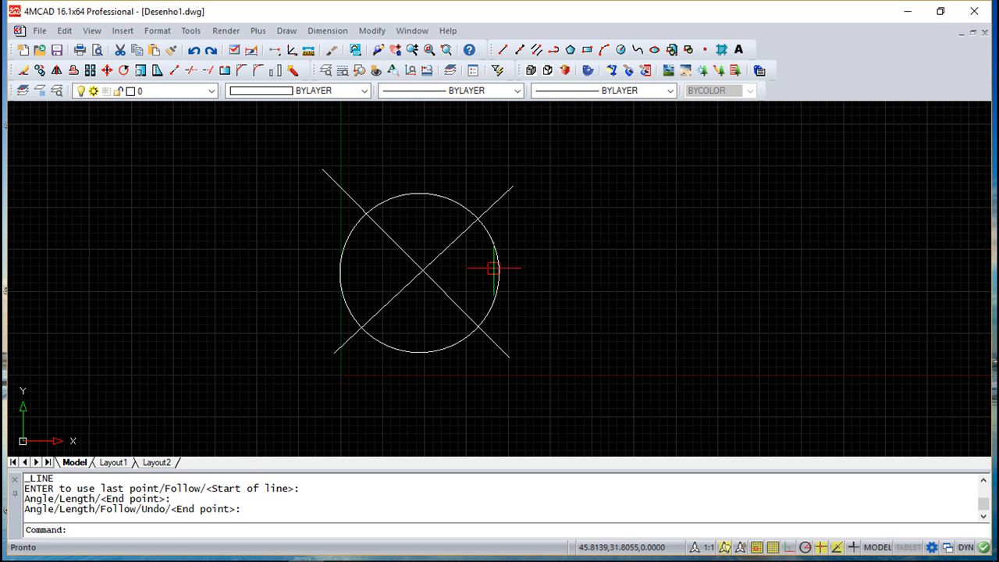
Step: Start a block definition named CADSoft with its base point at the upper-right end of the diagonal line, X 51.5, Y 56.5
scroll(492, 268, down, 2)
middle_drag(583, 266, 554, 306)
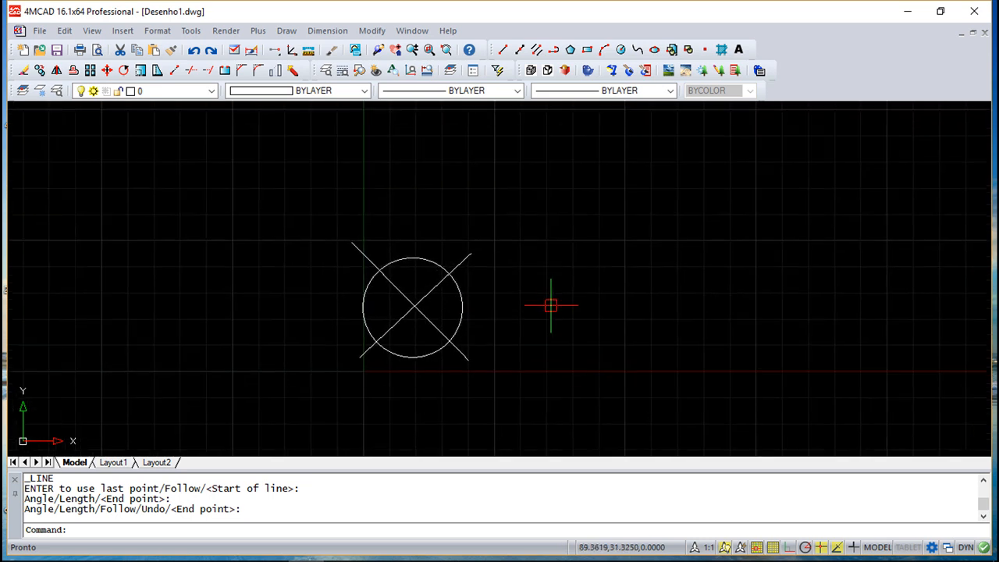
click(343, 31)
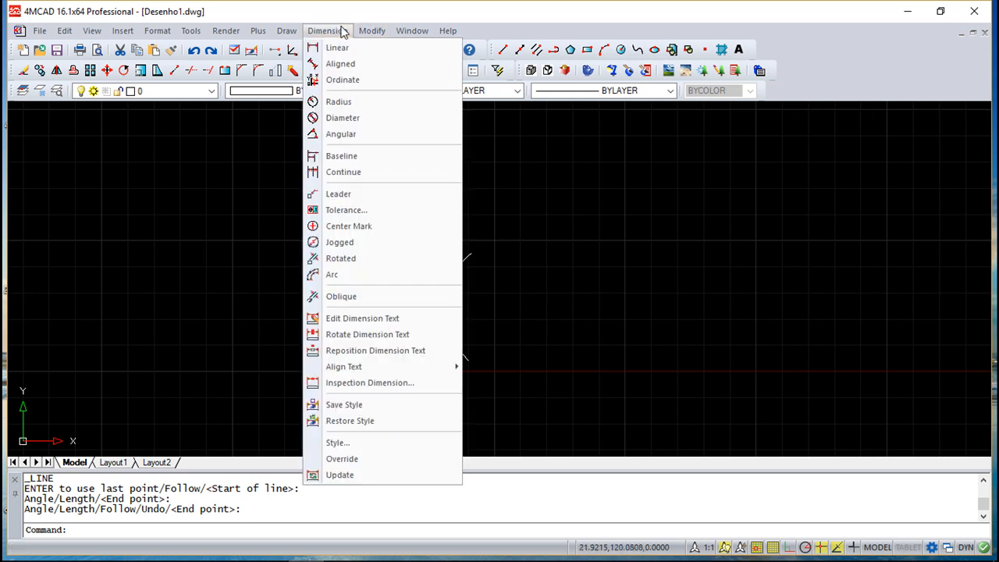
click(285, 31)
click(286, 31)
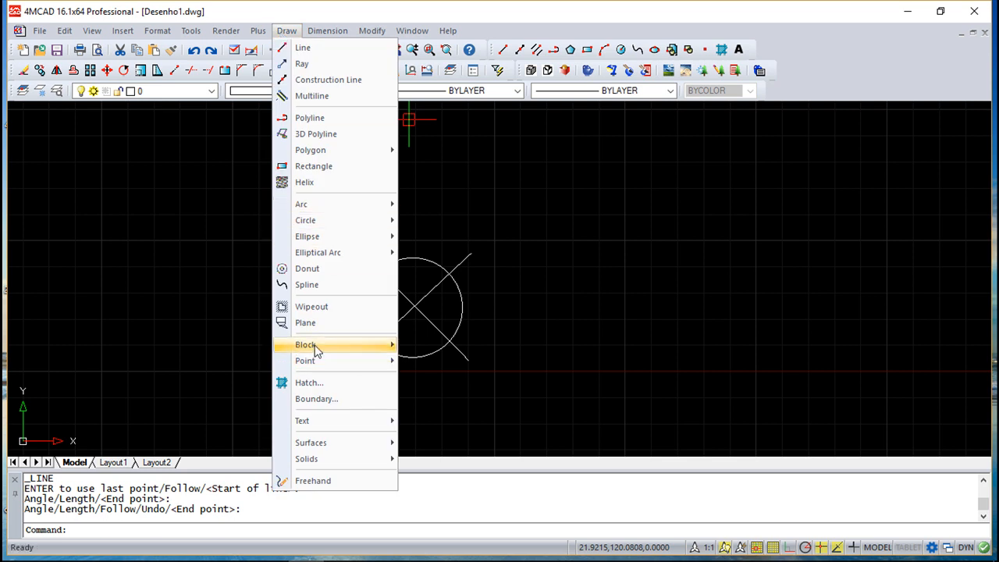
mouse_move(343, 345)
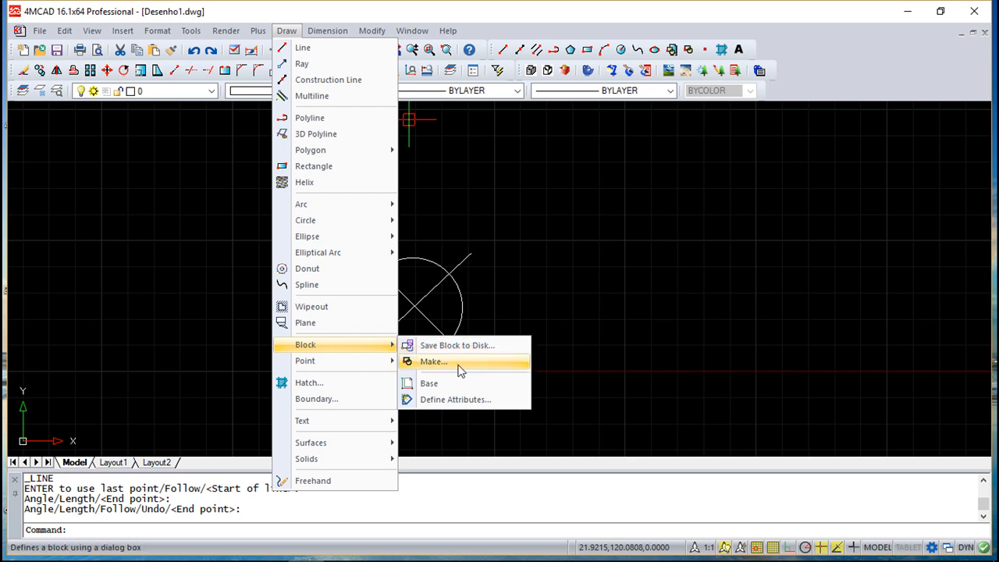
click(441, 364)
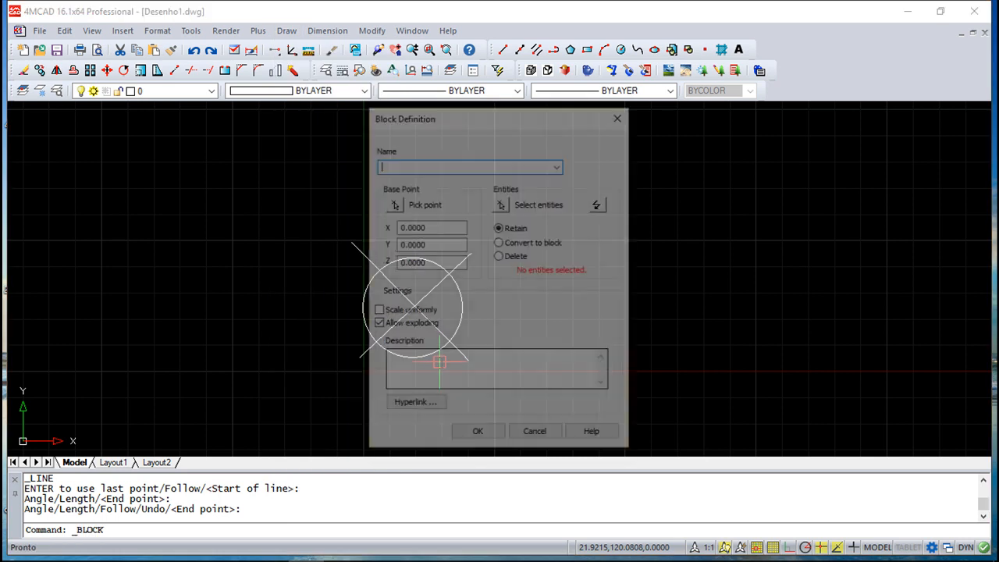
mouse_move(466, 121)
mouse_down()
mouse_move(705, 136)
mouse_move(748, 114)
mouse_up()
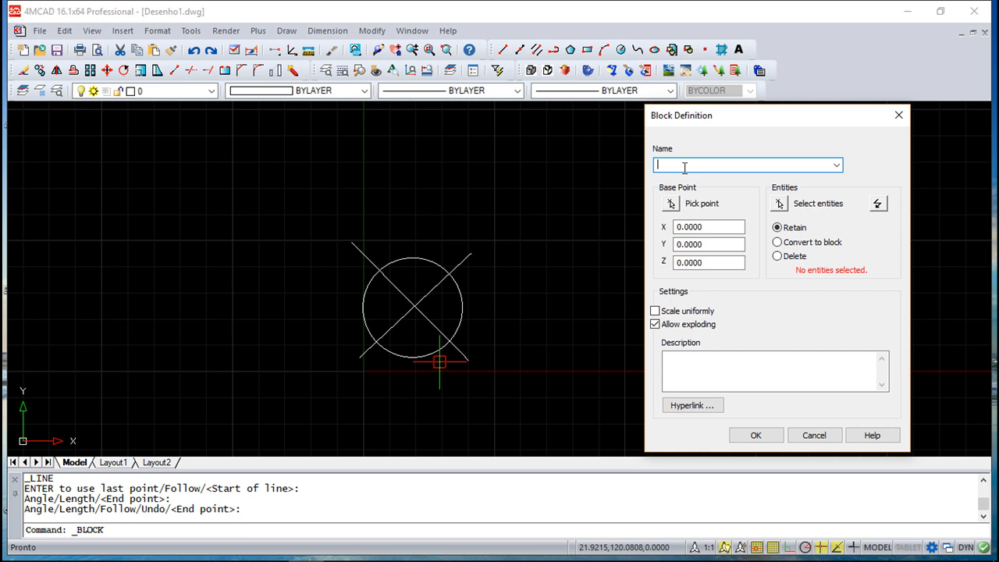
text(CADSoft)
click(671, 204)
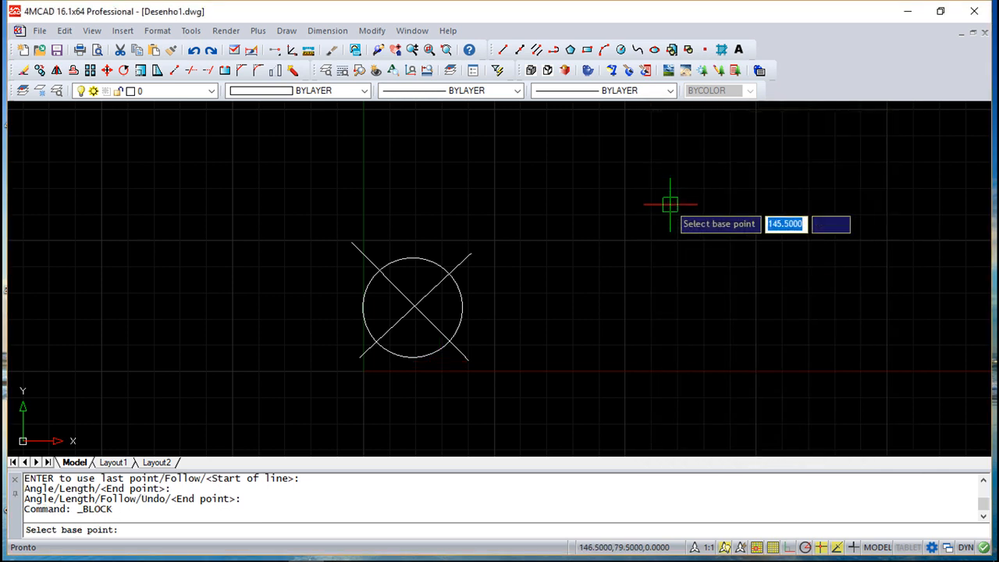
click(471, 253)
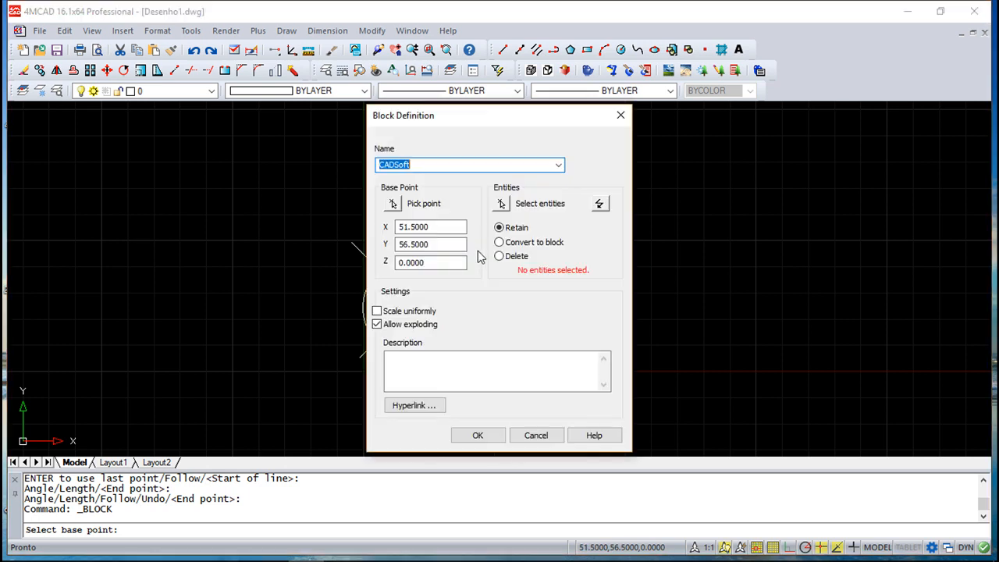
Step: Choose the circle and both crossing lines together as the entities of the CADSoft block
click(500, 204)
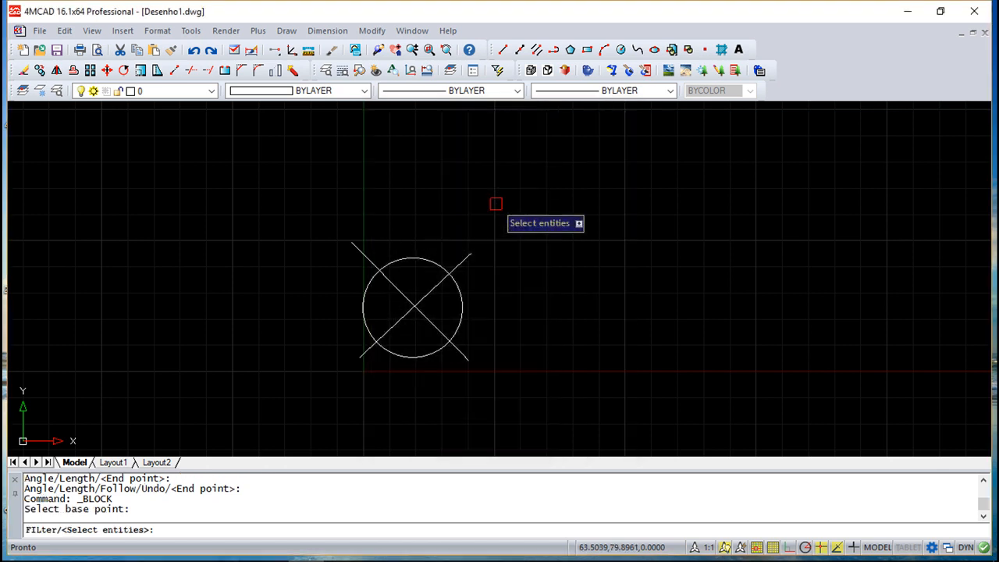
click(305, 197)
click(538, 396)
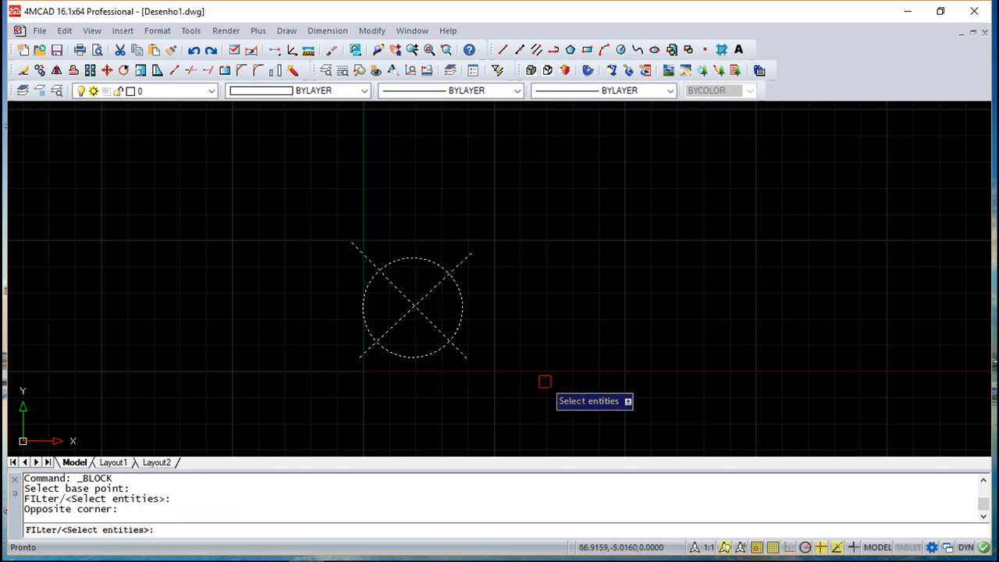
key(Return)
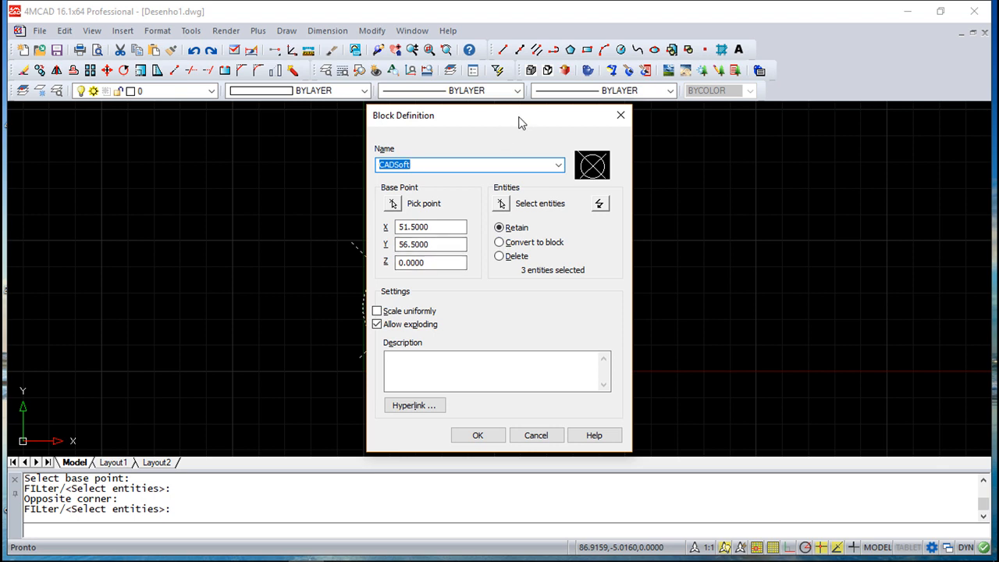
Step: Give the block the description "Block command" and create it, redefining the existing CADSoft block
drag(498, 117, 709, 127)
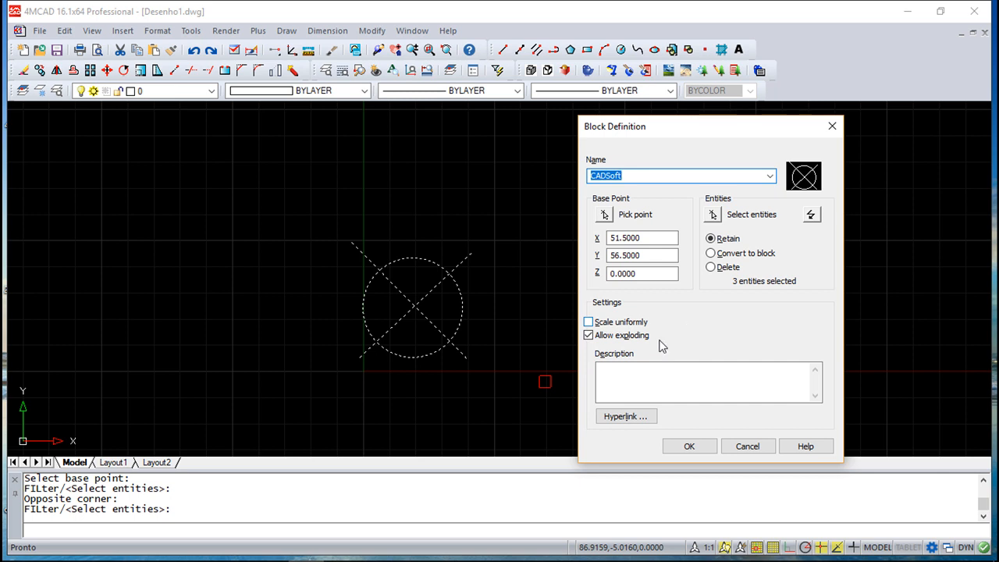
click(628, 374)
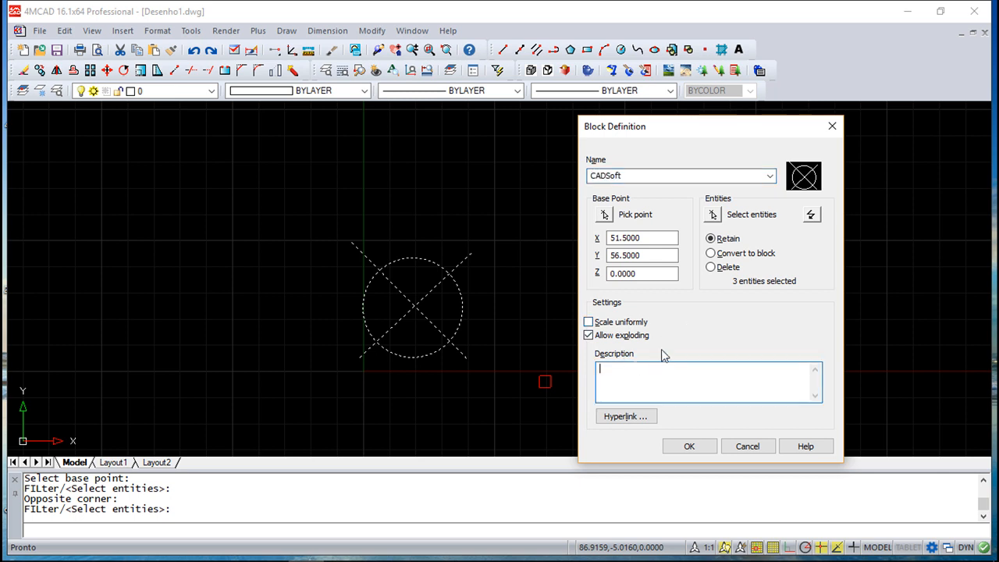
text(Block command)
click(698, 453)
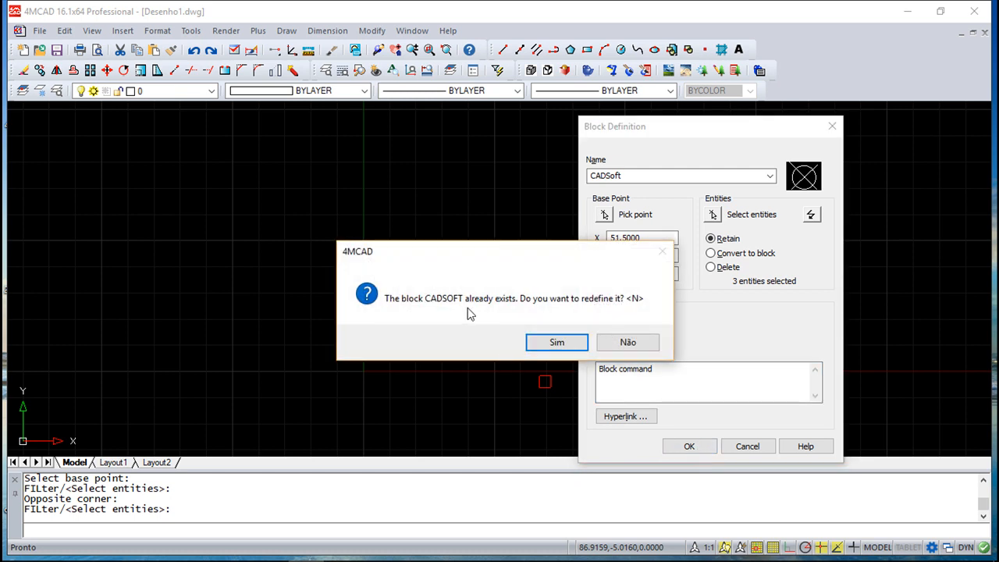
click(556, 341)
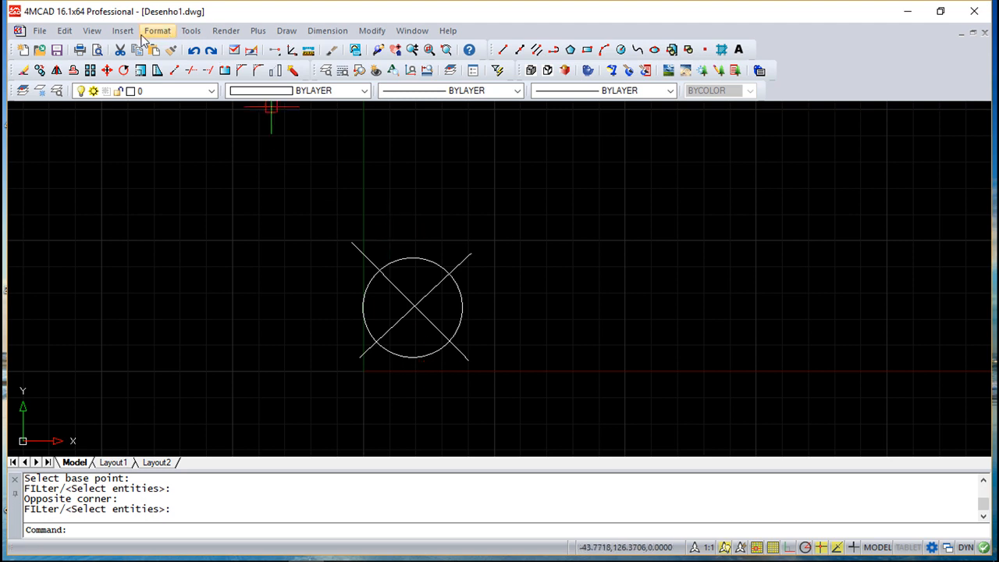
Step: Open the block insertion settings and choose the CAdsoft block by block name rather than from a file
click(122, 33)
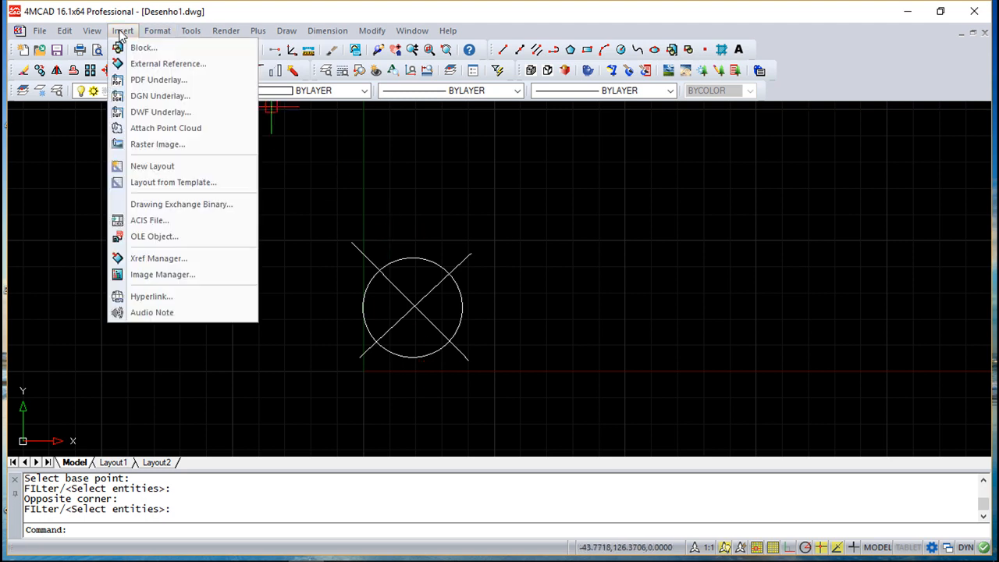
click(164, 49)
drag(437, 164, 655, 165)
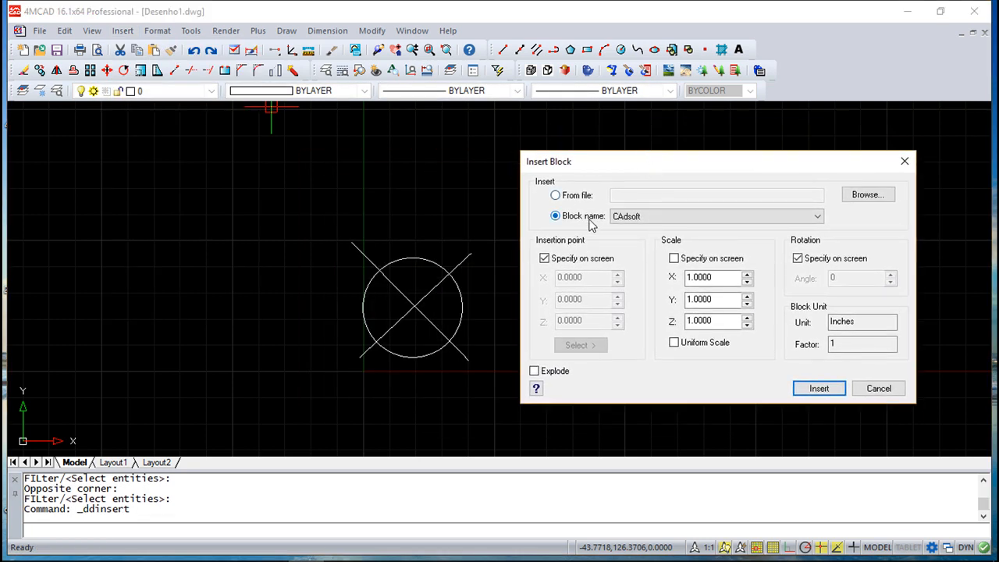
click(555, 196)
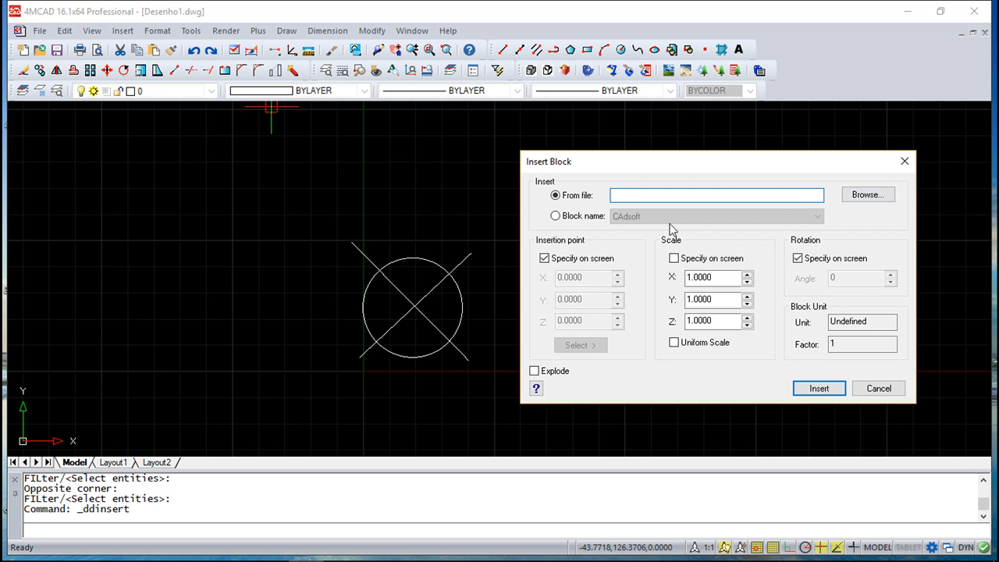
click(555, 217)
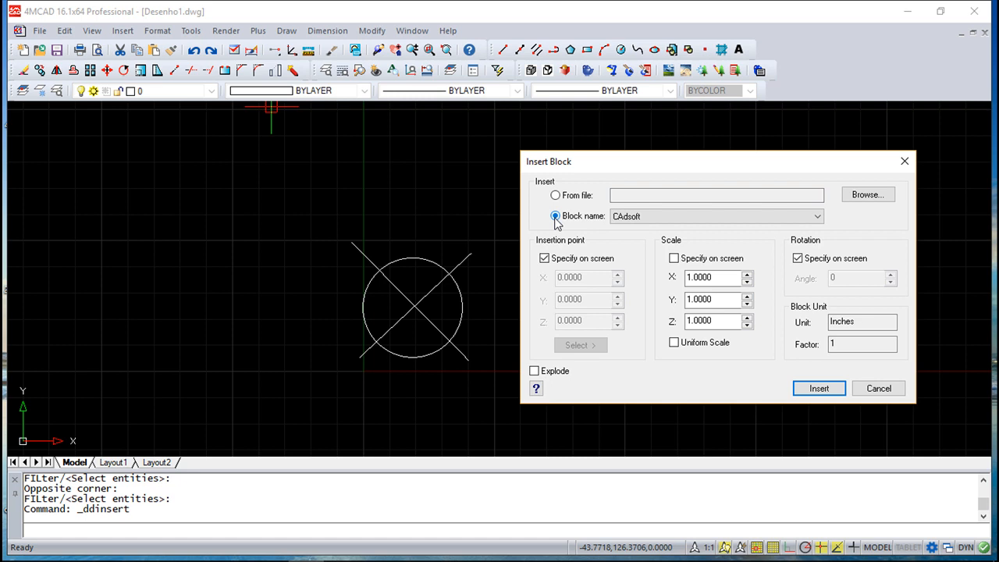
click(817, 217)
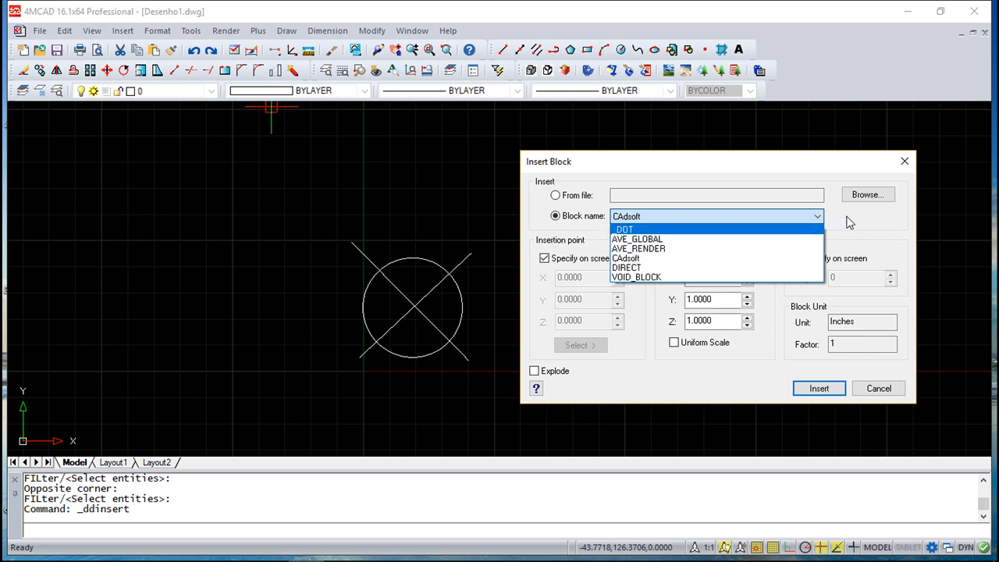
click(622, 259)
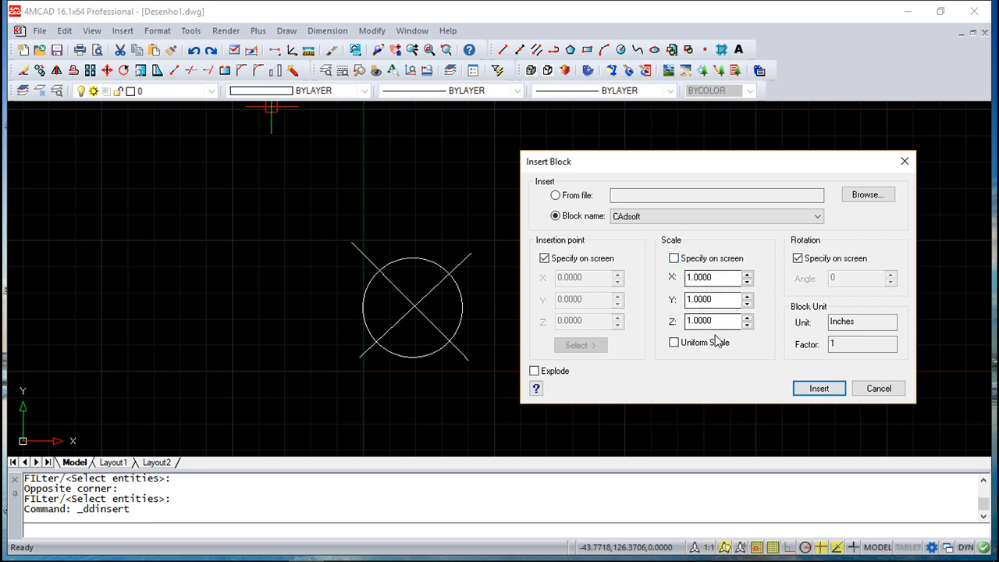
Step: Insert the block with uniform scale beside the original figure, keeping the default rotation angle of 0
click(674, 343)
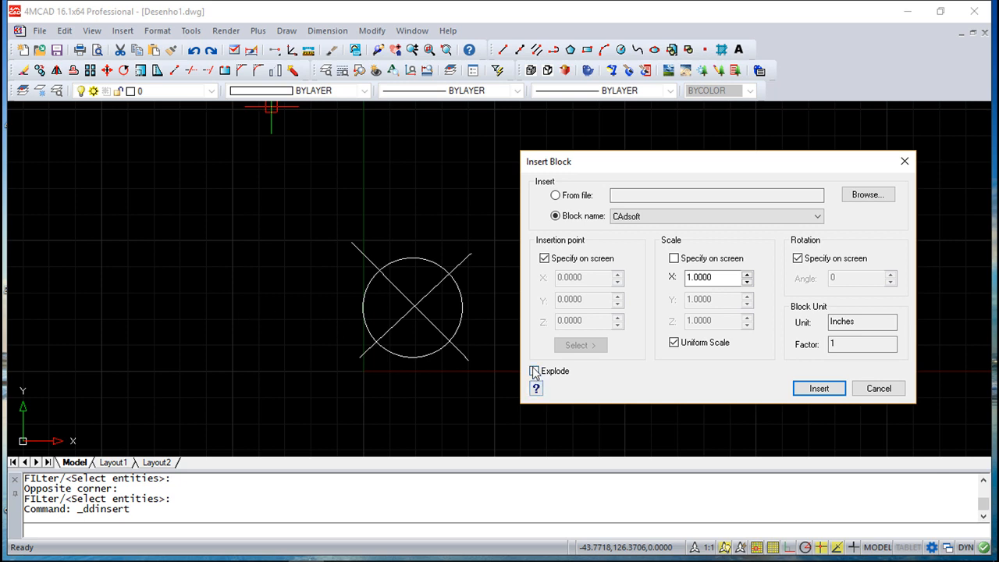
click(819, 389)
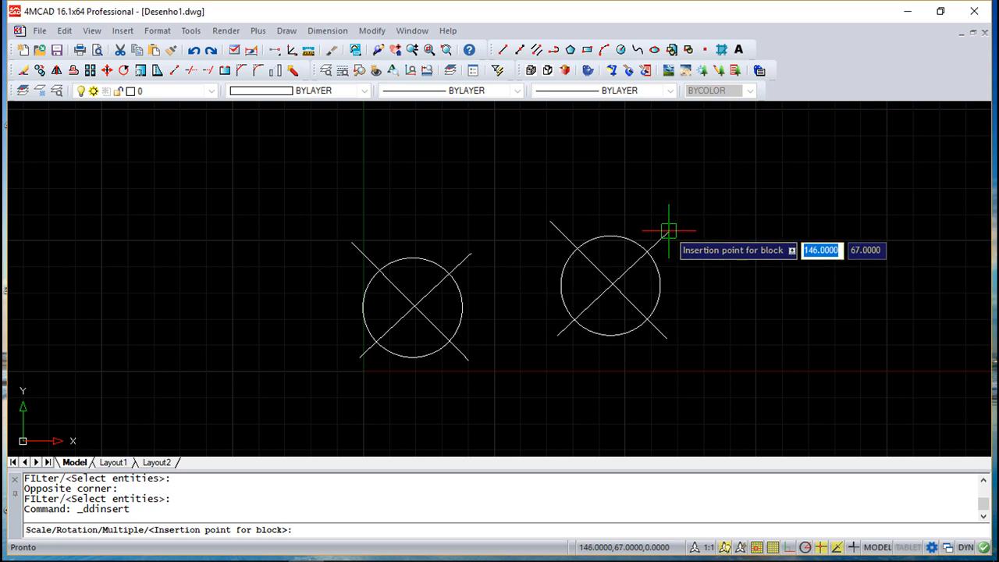
click(706, 208)
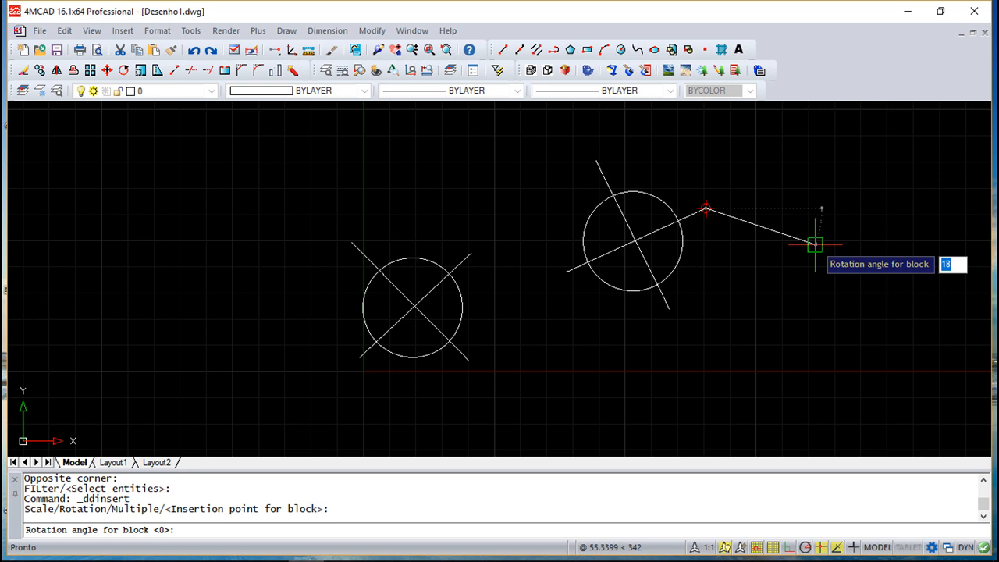
key(Return)
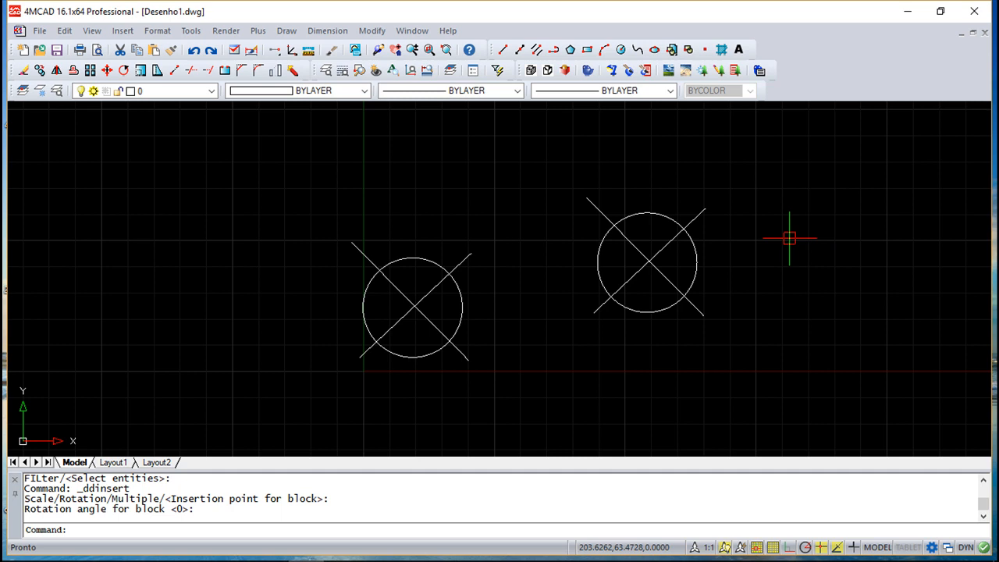
Step: Move the inserted block farther from the original figure by its base-point grip, and clear the selection
click(705, 210)
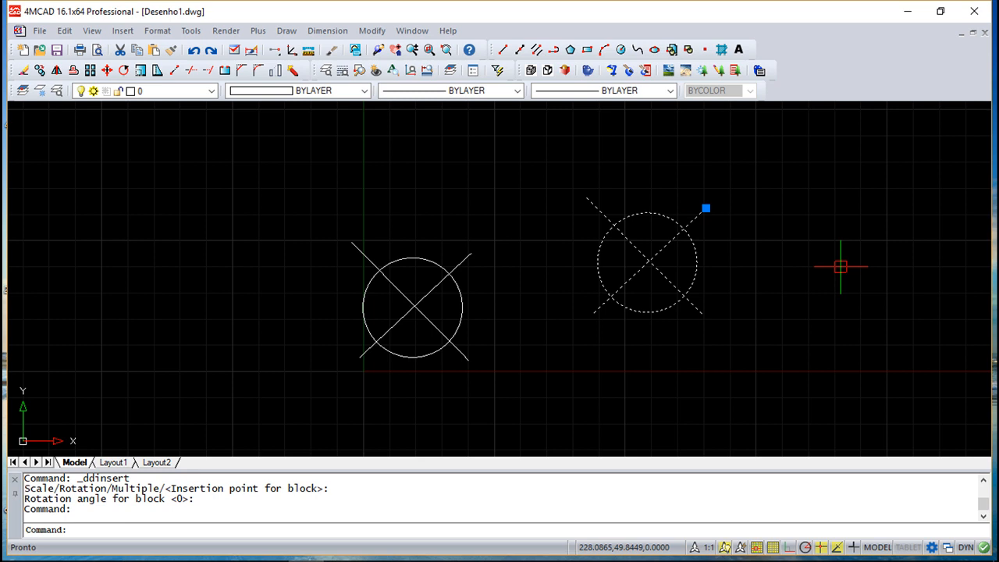
click(704, 208)
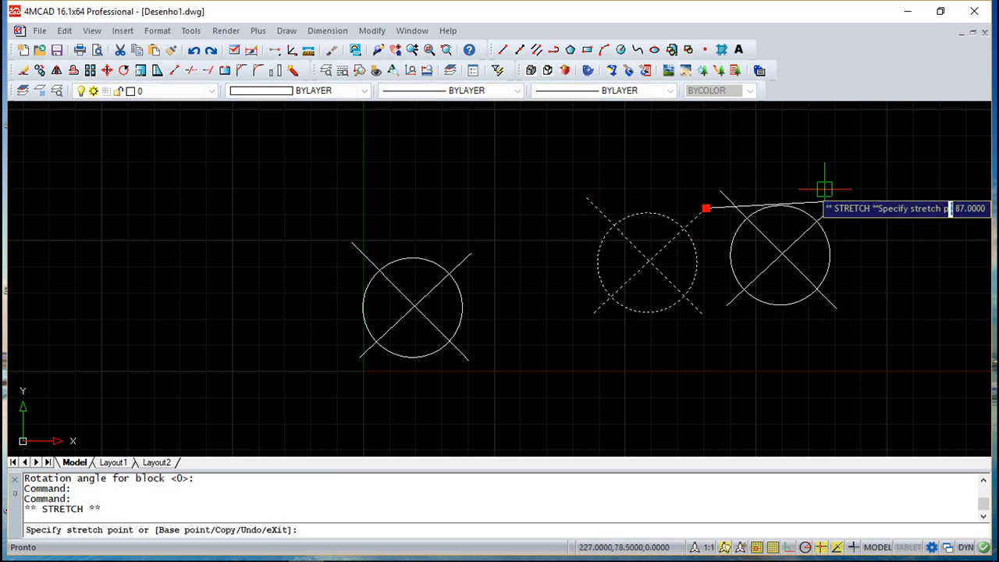
click(811, 242)
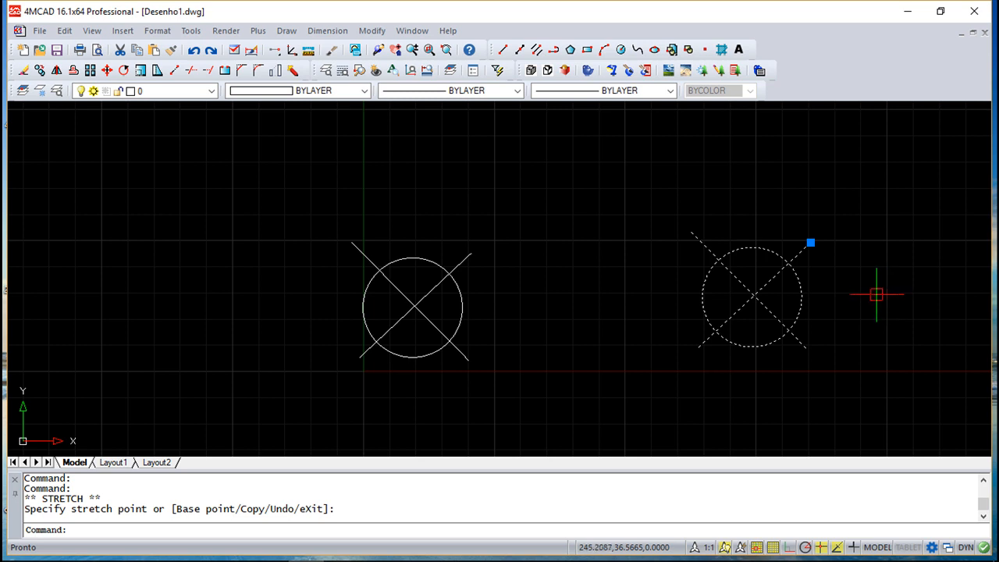
key(Escape)
key(Escape)
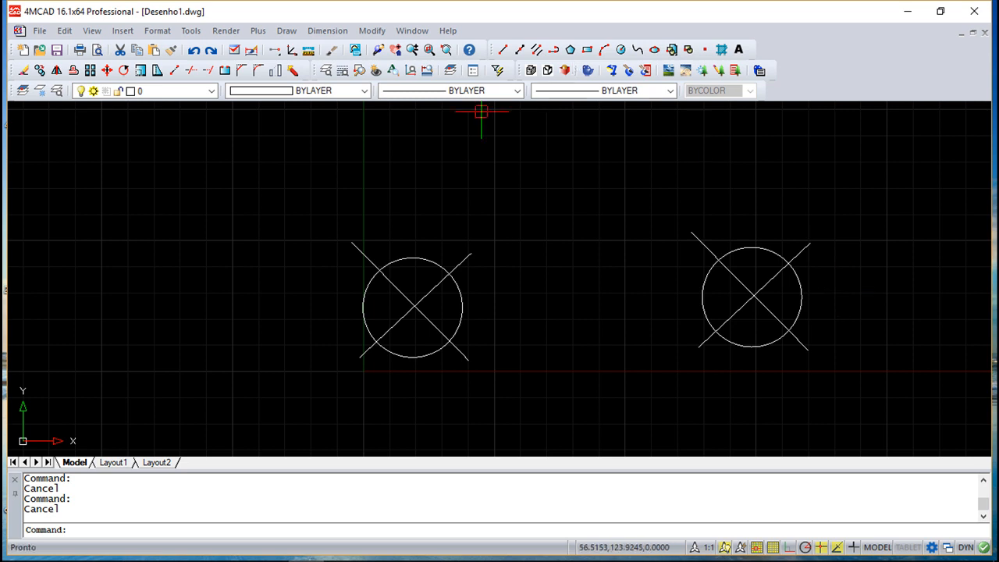
Step: Explode the inserted block into its individual entities
click(372, 31)
click(386, 453)
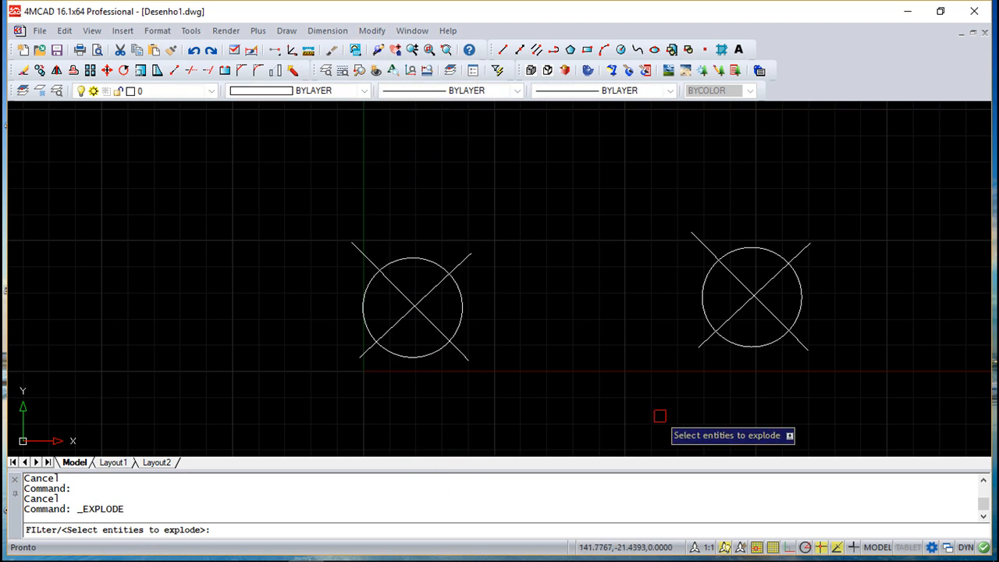
click(701, 341)
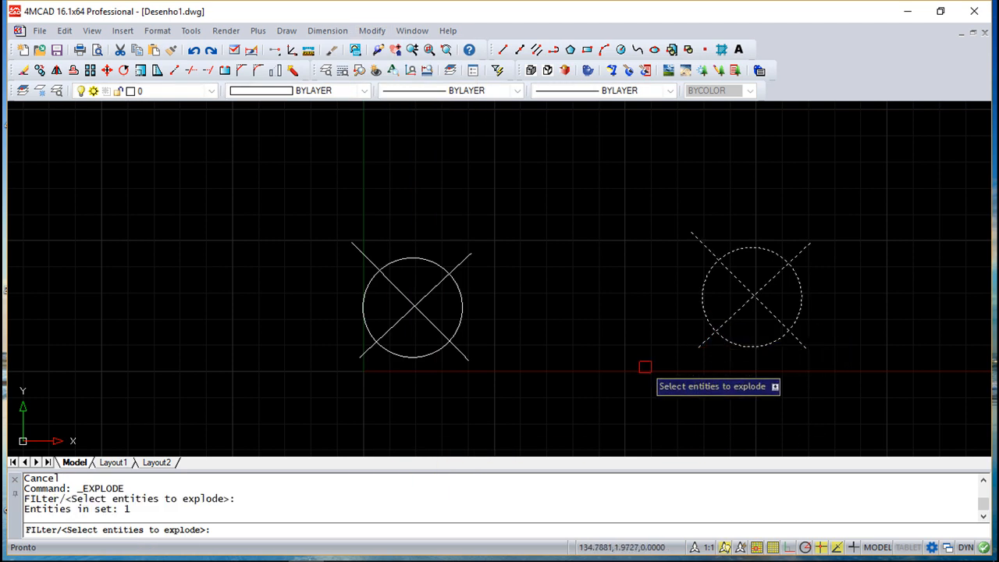
key(Return)
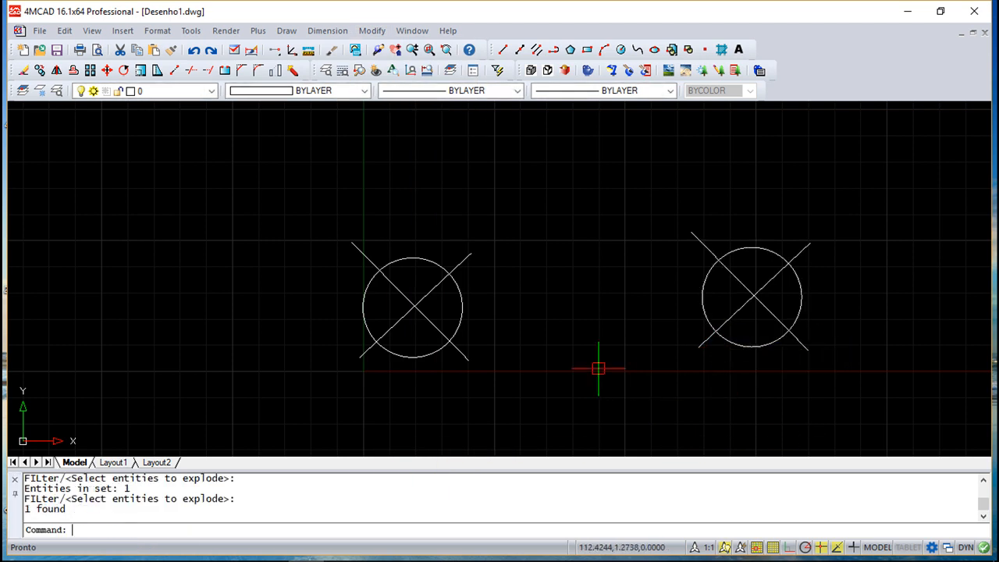
Step: Select the exploded figure's two lines and circle one by one to check that they are separate entities, and clear the selection
click(695, 239)
click(796, 249)
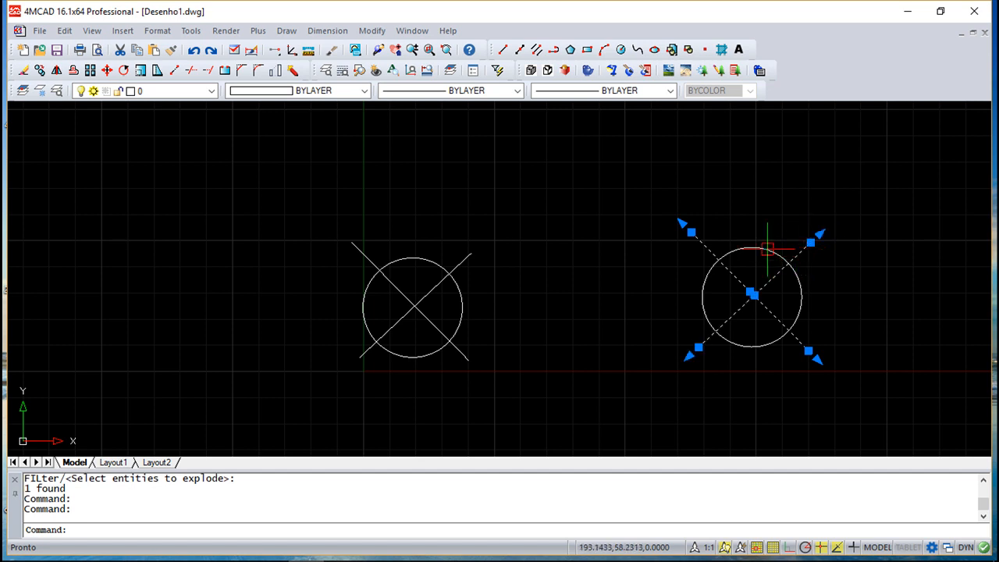
click(767, 248)
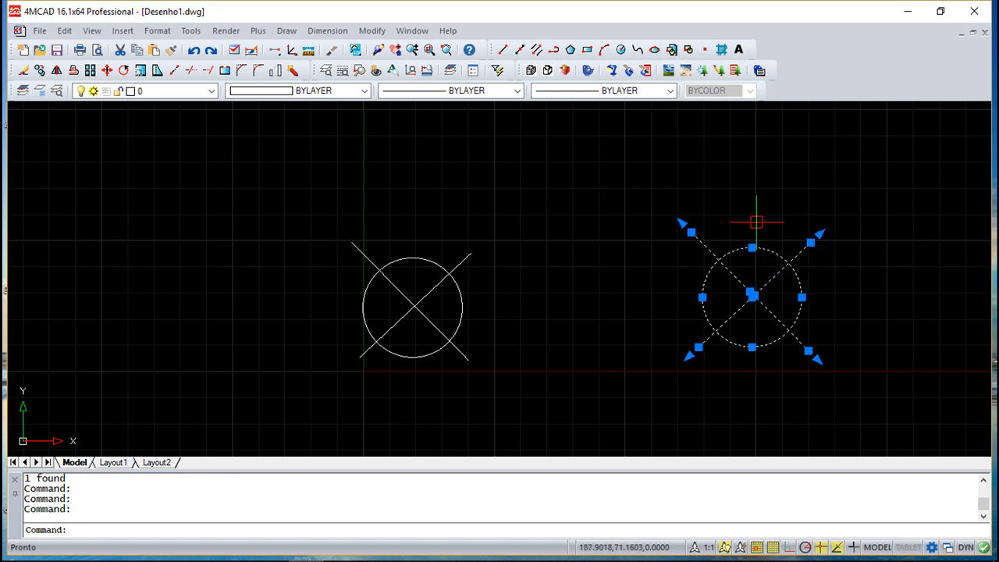
key(Escape)
key(Escape)
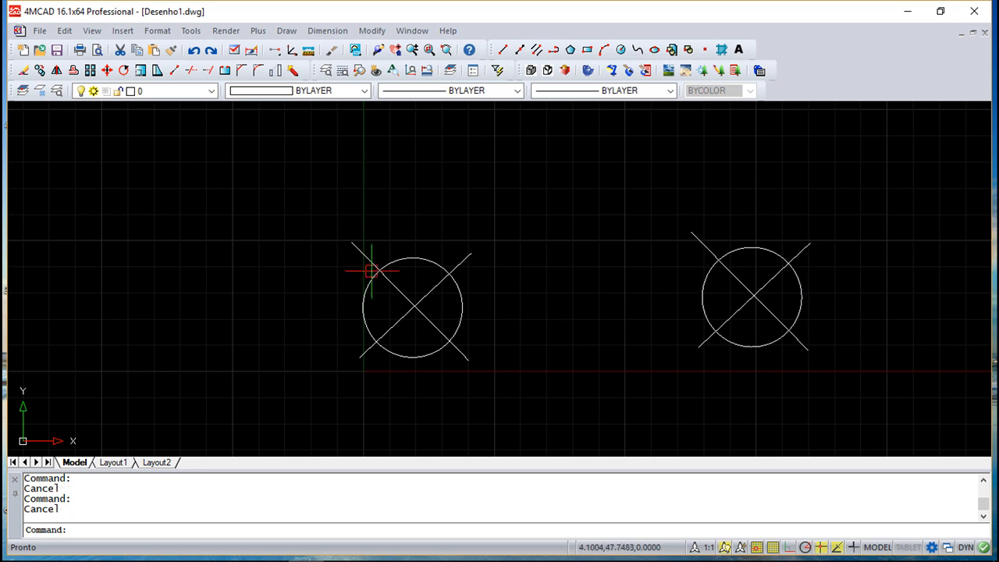